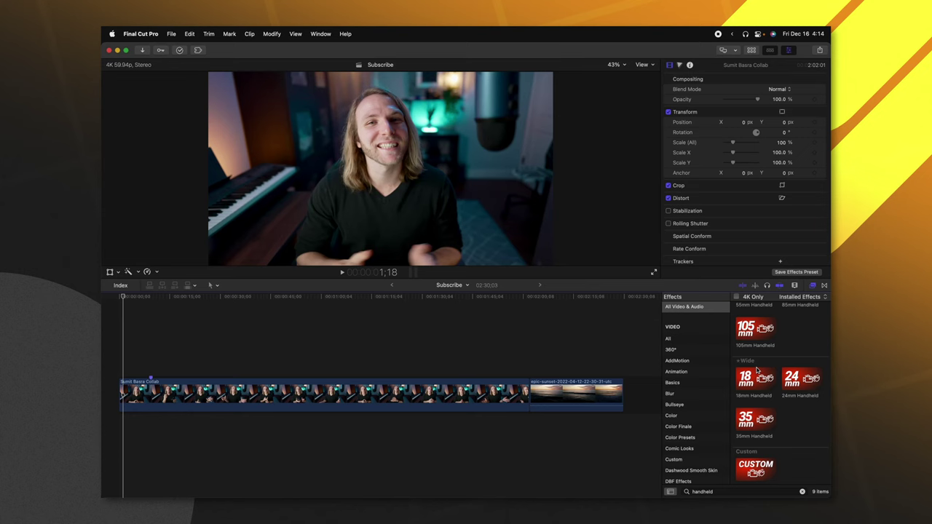
- Apply the Handheld effect to the talking-head clip and preview the shake from the timeline start
drag(749, 324, 668, 332)
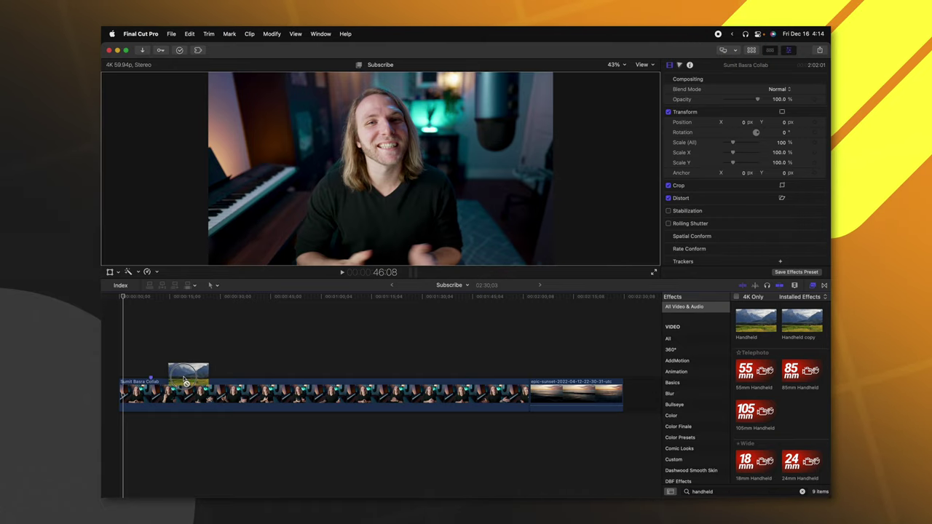
drag(186, 383, 187, 386)
click(111, 300)
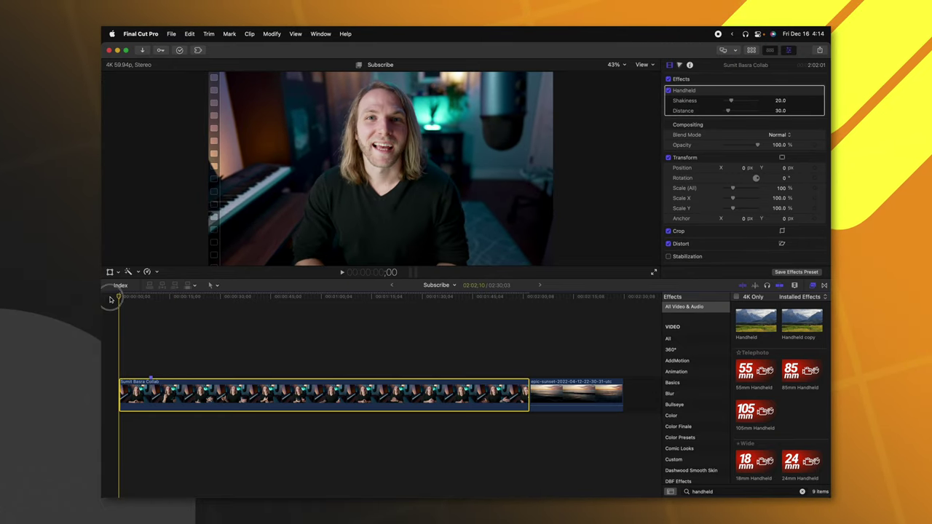
key(space)
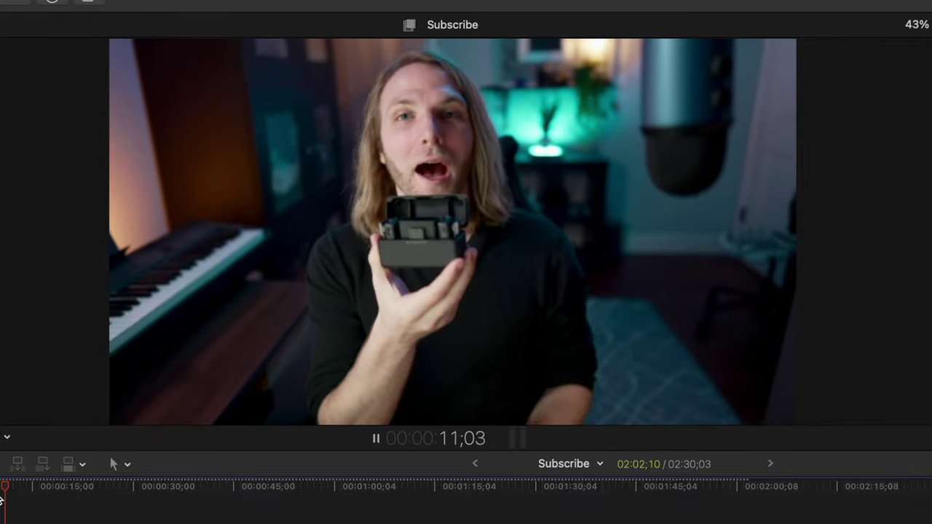
key(space)
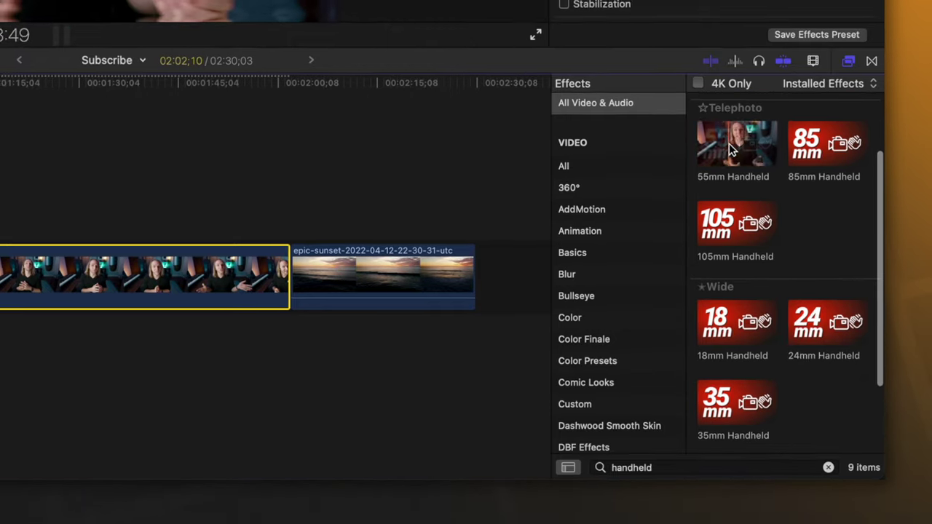
- Add the 55mm Handheld effect to the talking-head clip and delete the original Handheld effect
double_click(725, 156)
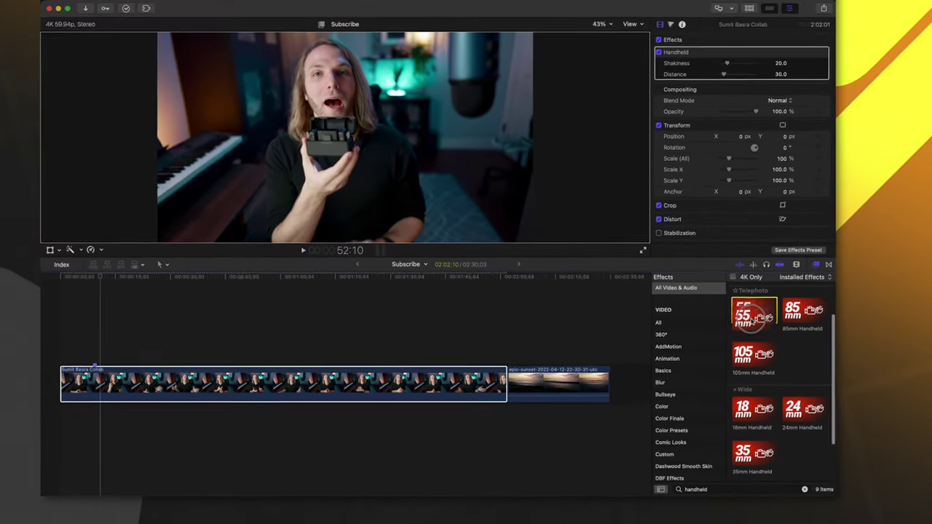
drag(754, 319, 304, 357)
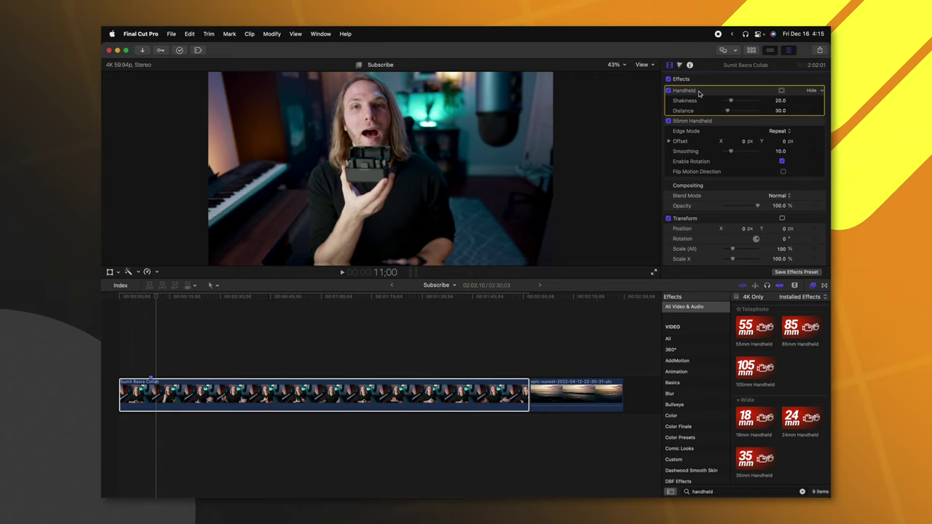
key(Delete)
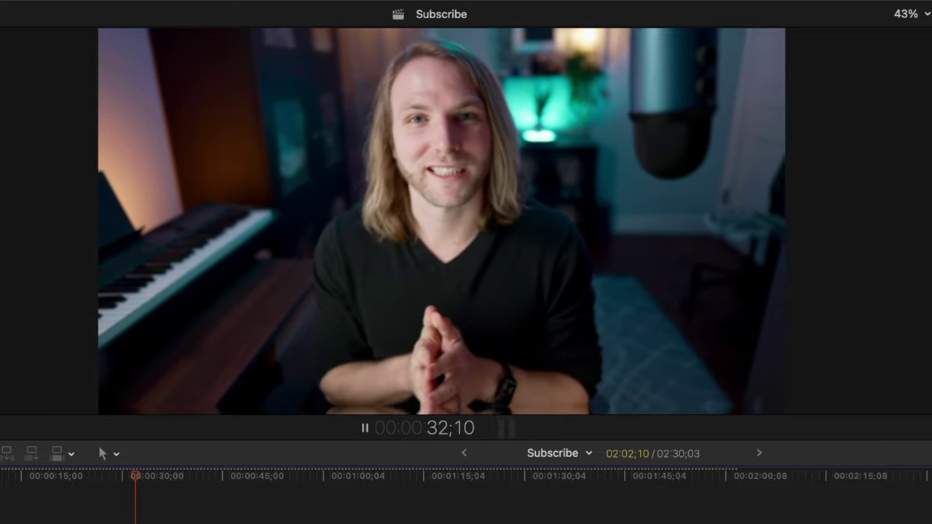
- Preview the shake, set the 55mm Handheld Edge Mode to Zoom To Fit, and replay it
key(space)
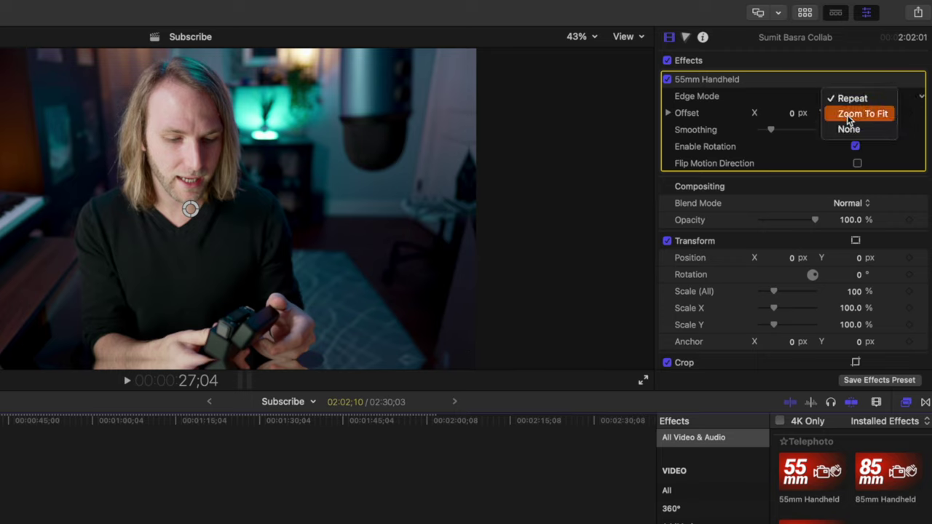
click(847, 114)
key(space)
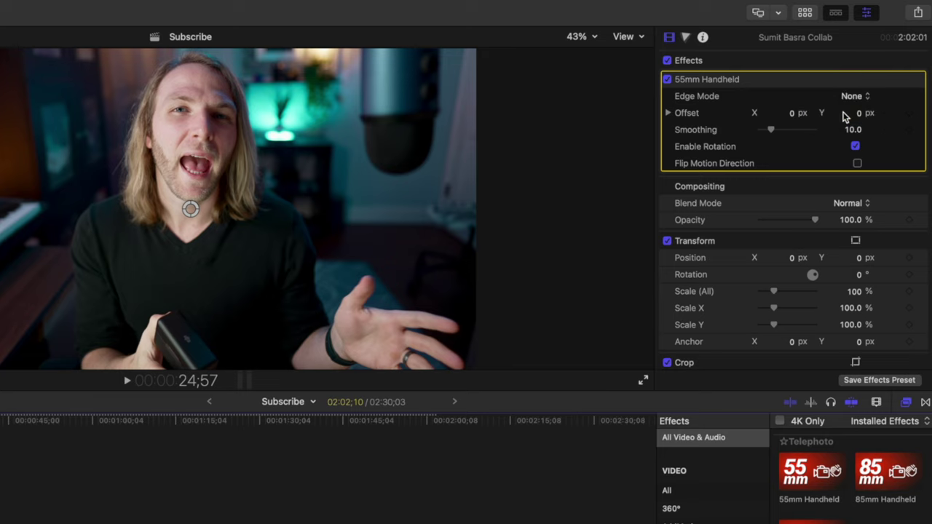
key(space)
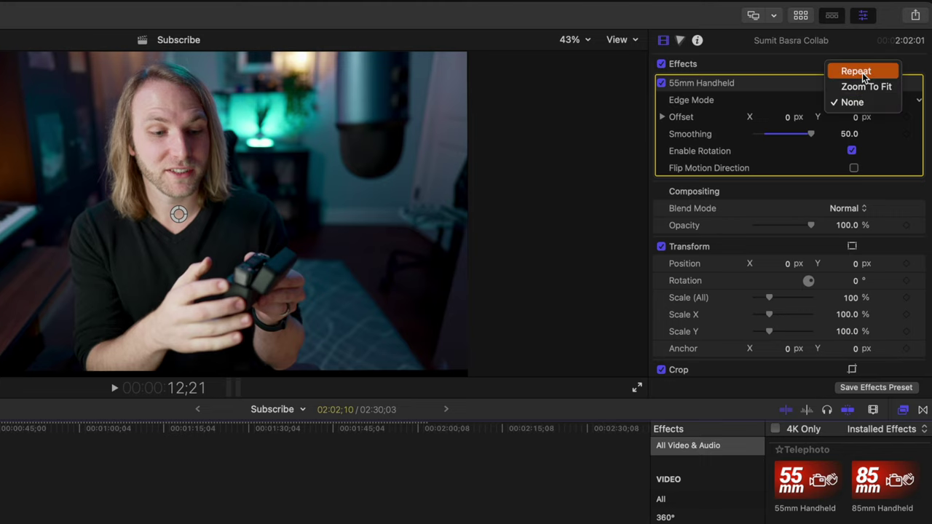
- Play back to compare the edge handling, then toggle the shake's rotation off
key(space)
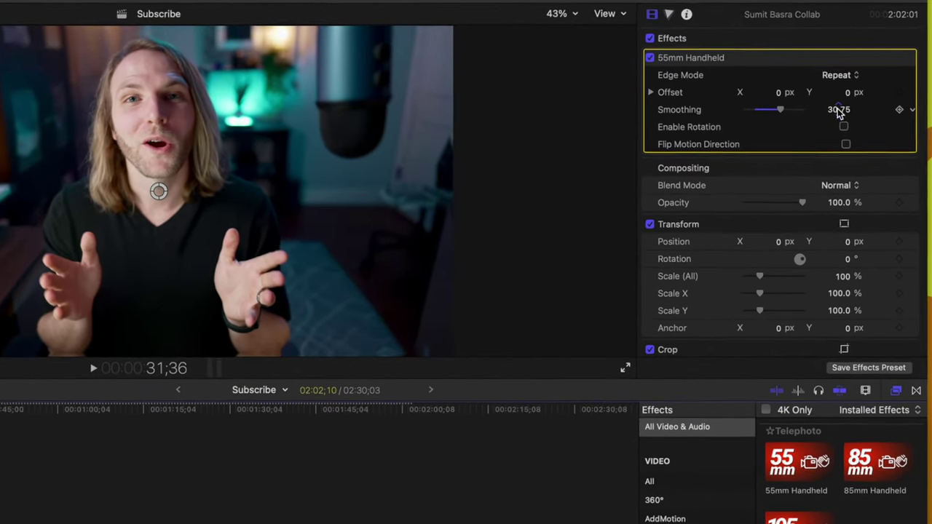
click(844, 126)
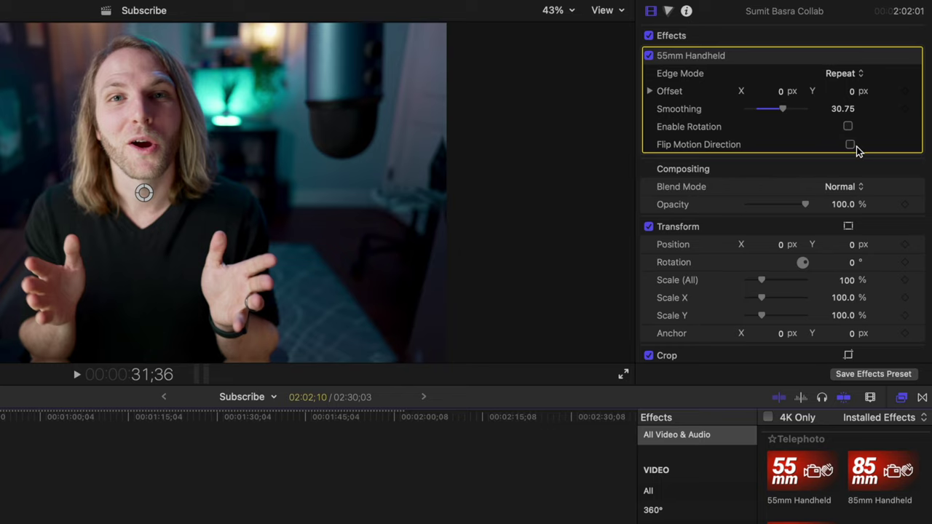
- Enable Flip Motion Direction and drag the onscreen offset control to recentre the subject
key(space)
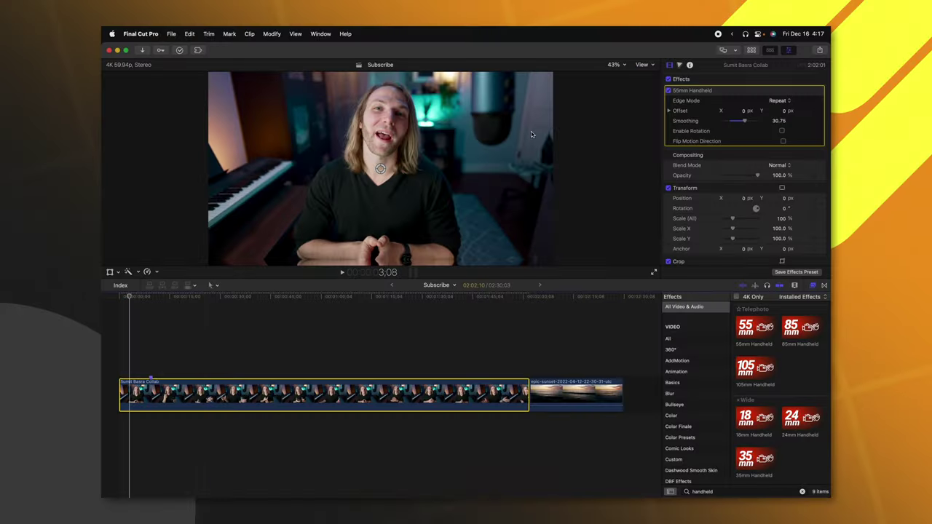
click(782, 142)
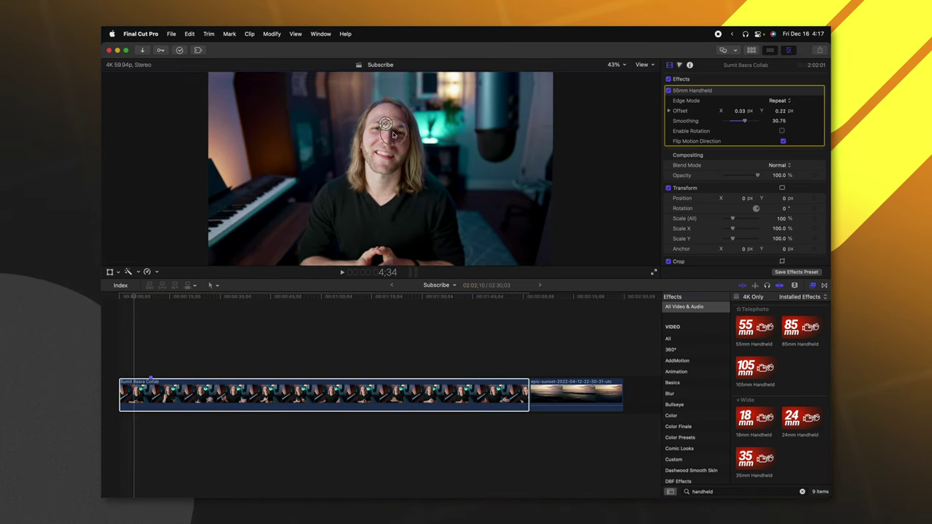
drag(341, 142, 379, 148)
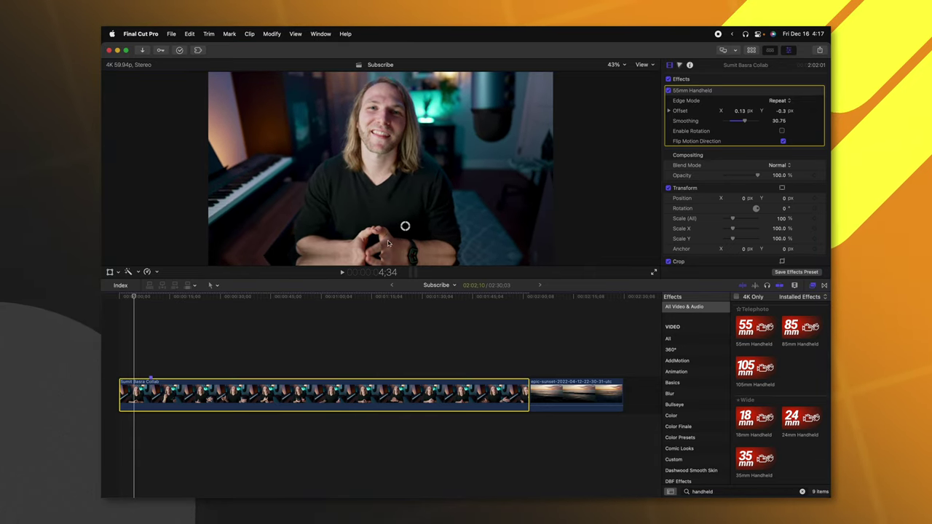
click(385, 204)
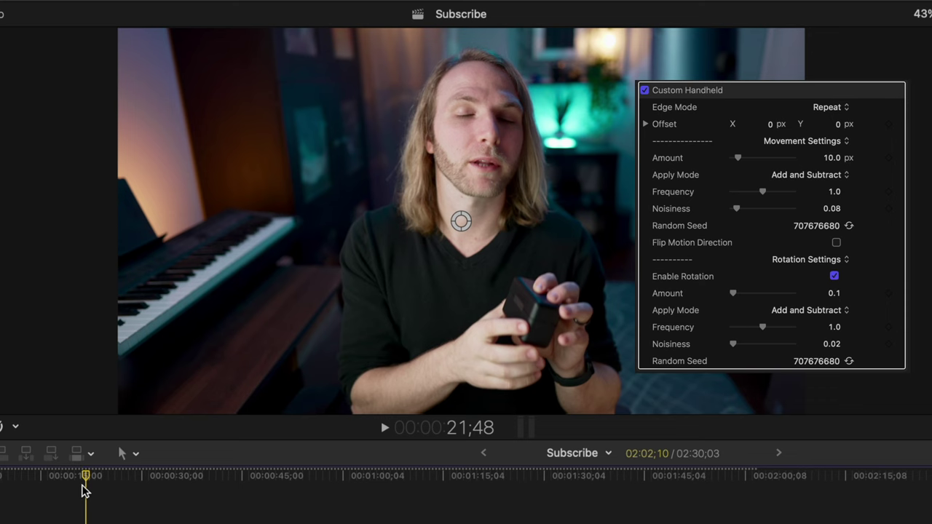
- Raise the Custom Handheld movement Amount to 57 px and play the stronger shake
drag(83, 490, 69, 484)
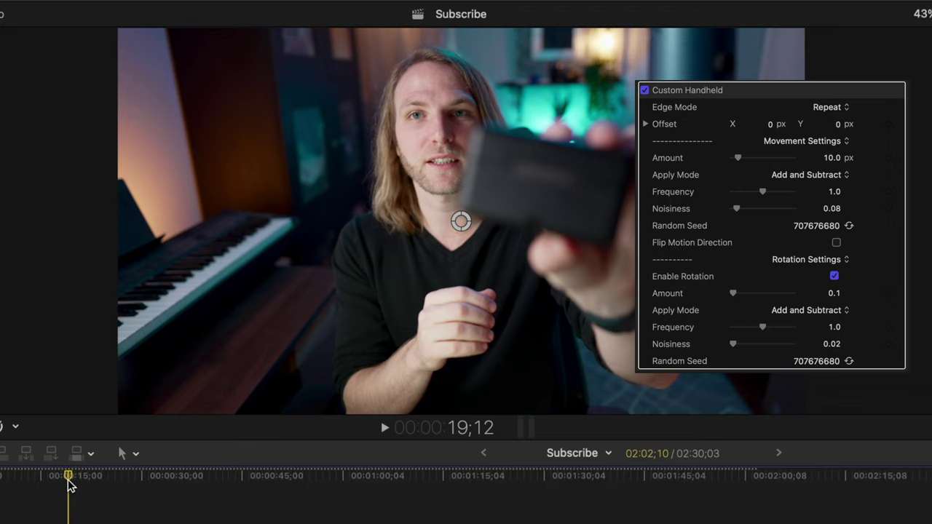
drag(739, 159, 767, 158)
key(space)
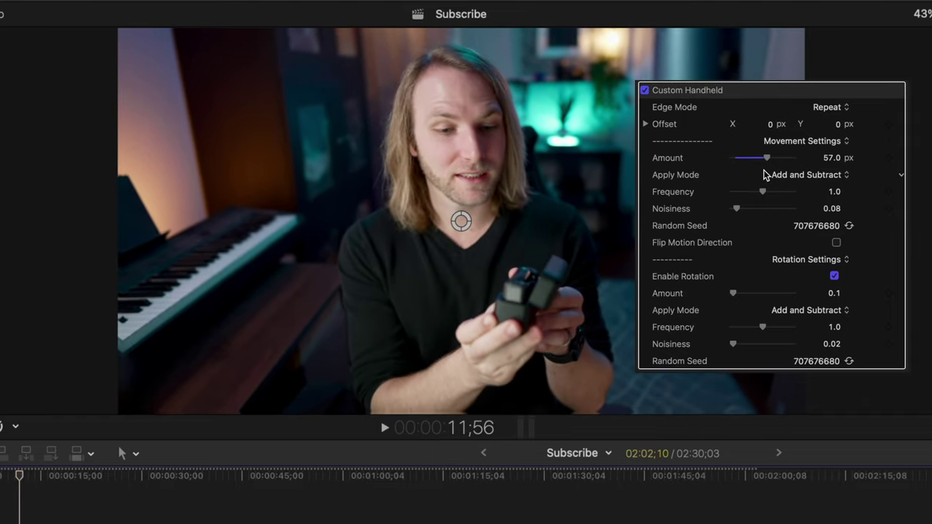
- Raise the shake Frequency to 2.0 and increase Noisiness, previewing the faster shake
drag(762, 191, 794, 192)
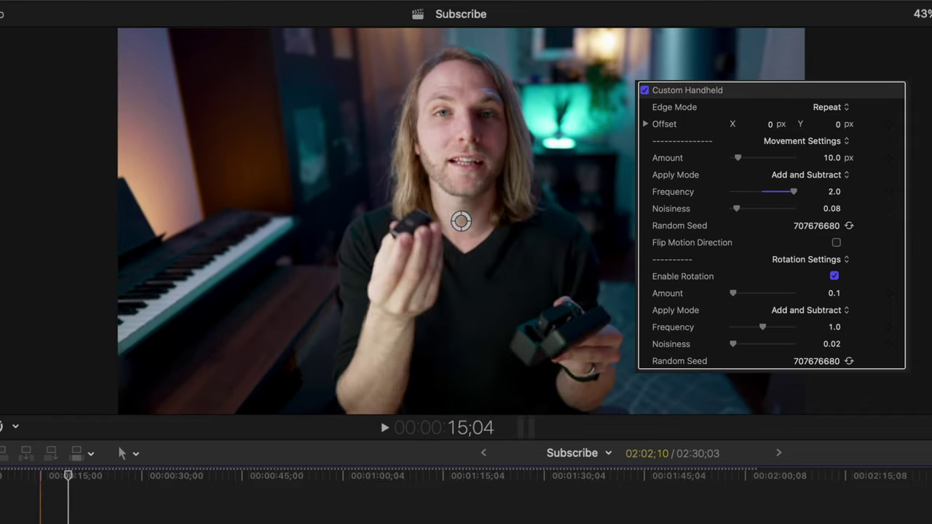
key(space)
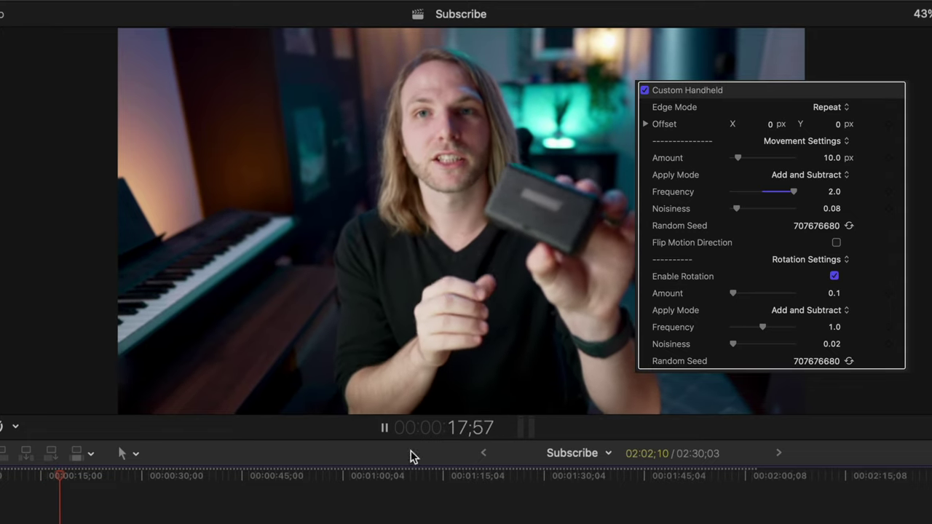
key(space)
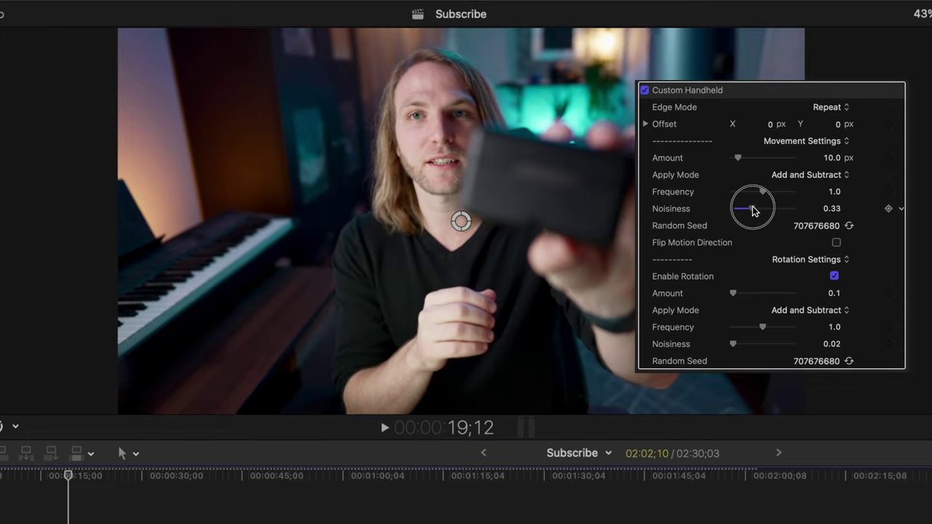
drag(754, 210, 760, 209)
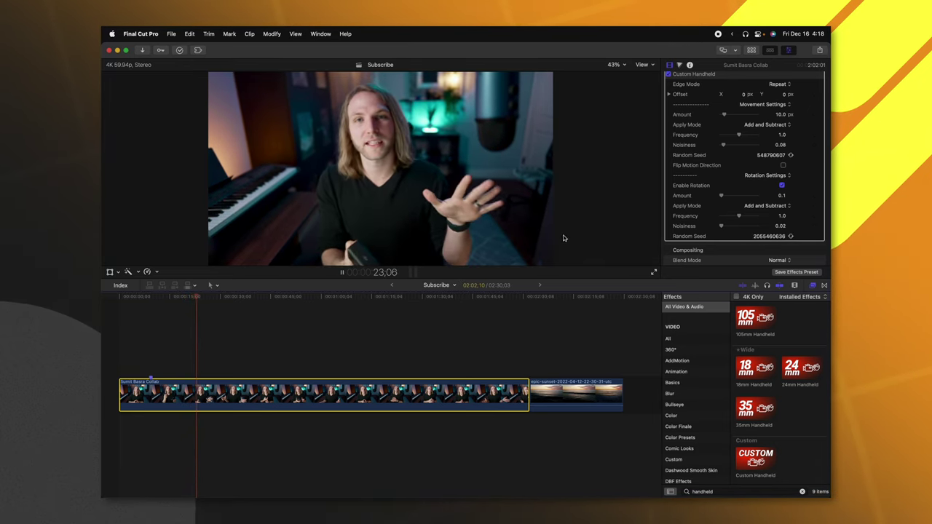
key(space)
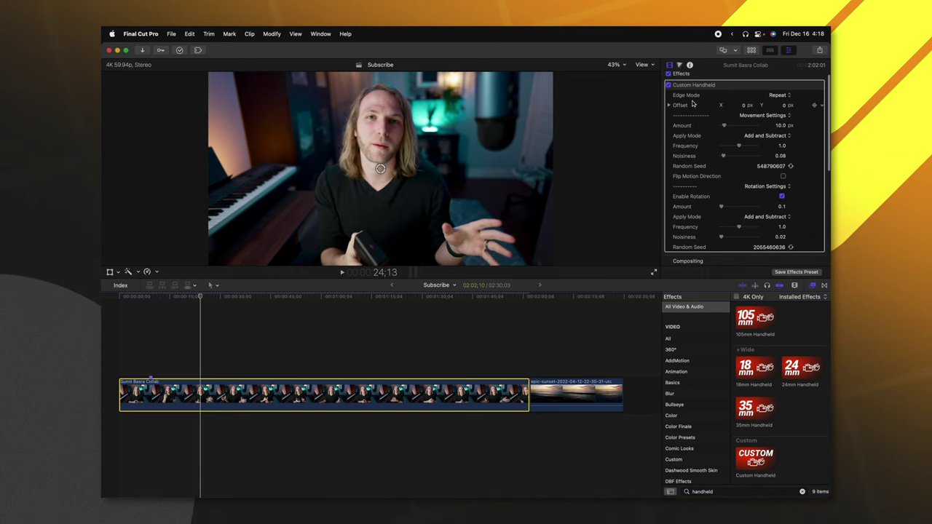
click(776, 95)
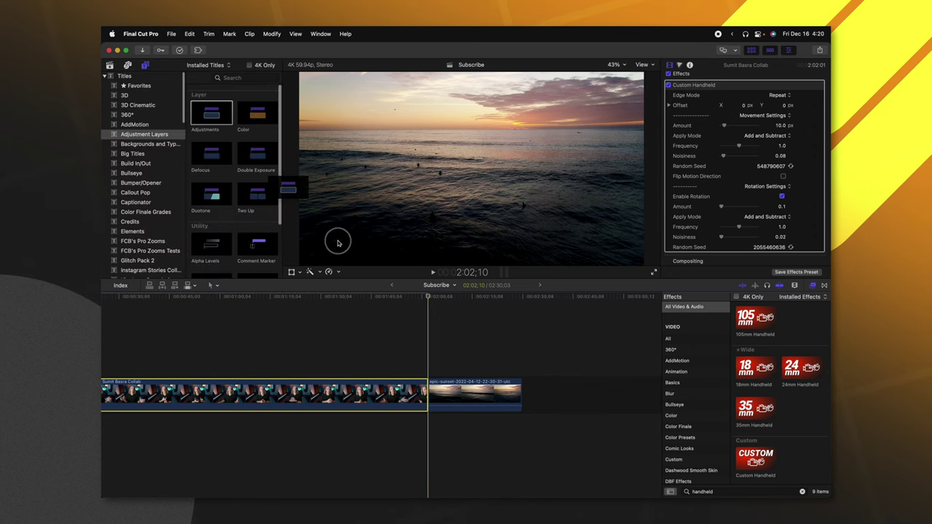
- Place an Adjustments layer above the sunset clip, extend the title to its end, and preview
drag(338, 243, 522, 371)
scroll(775, 387, up, 2)
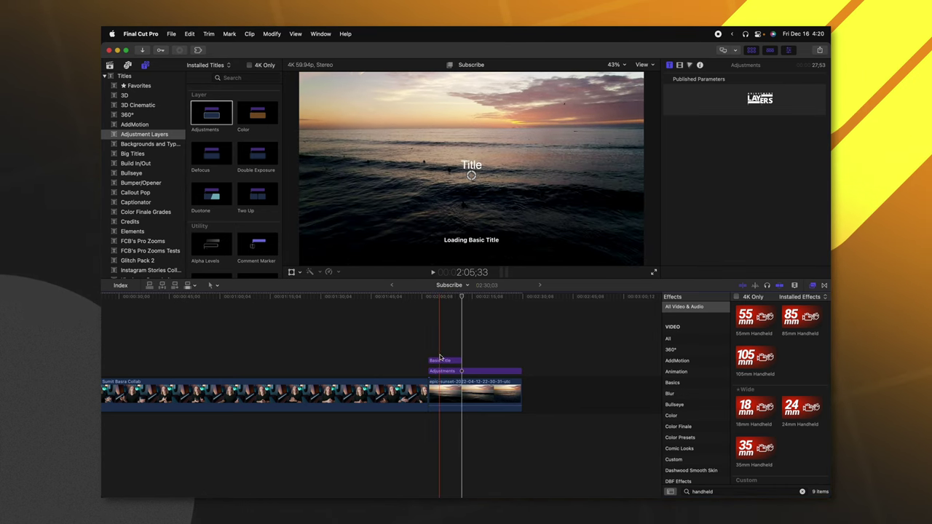
drag(443, 372, 520, 371)
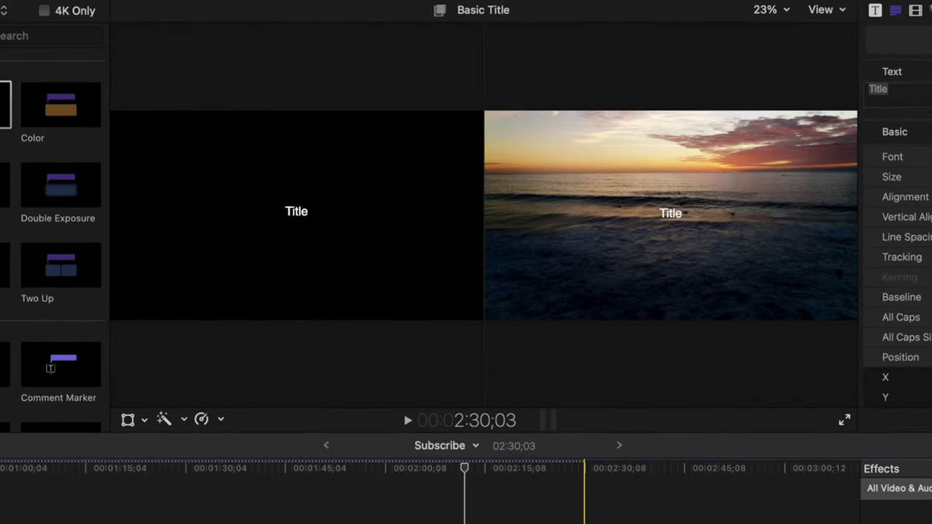
drag(584, 521, 584, 521)
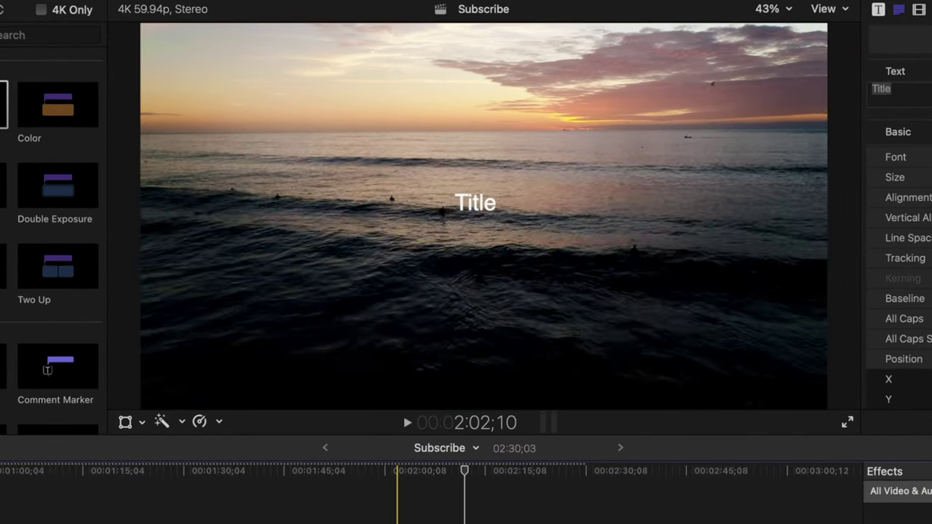
key(space)
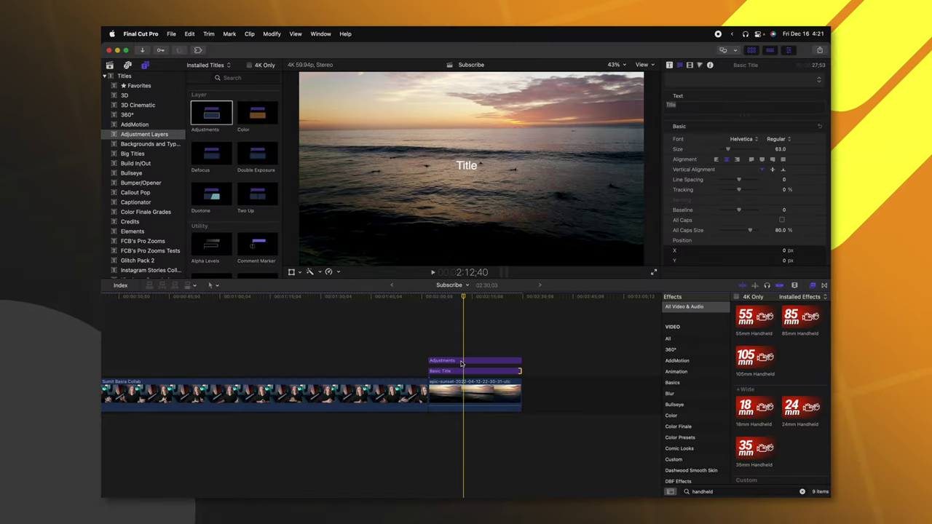
click(461, 362)
- Copy the adjustment layer's attributes and paste just the 55mm Handheld effect onto the Basic Title
key(super+c)
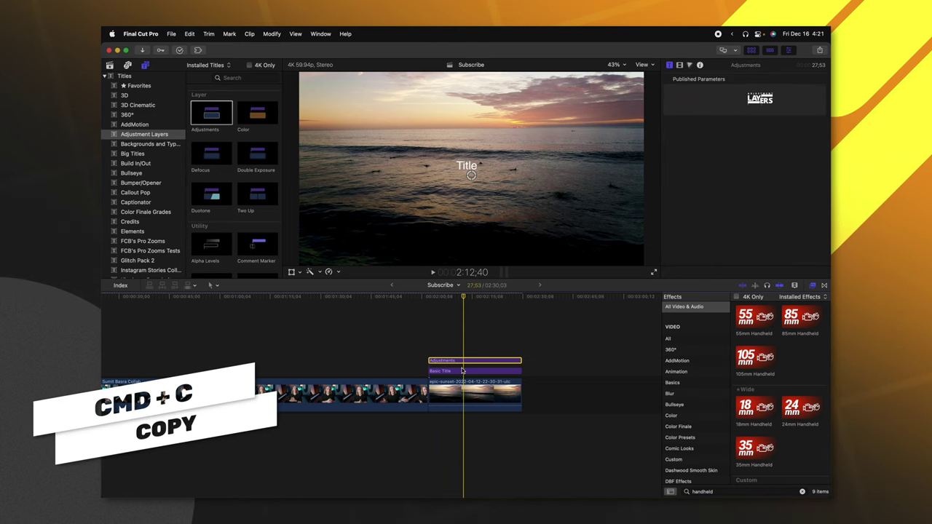
click(460, 371)
key(super+shift+v)
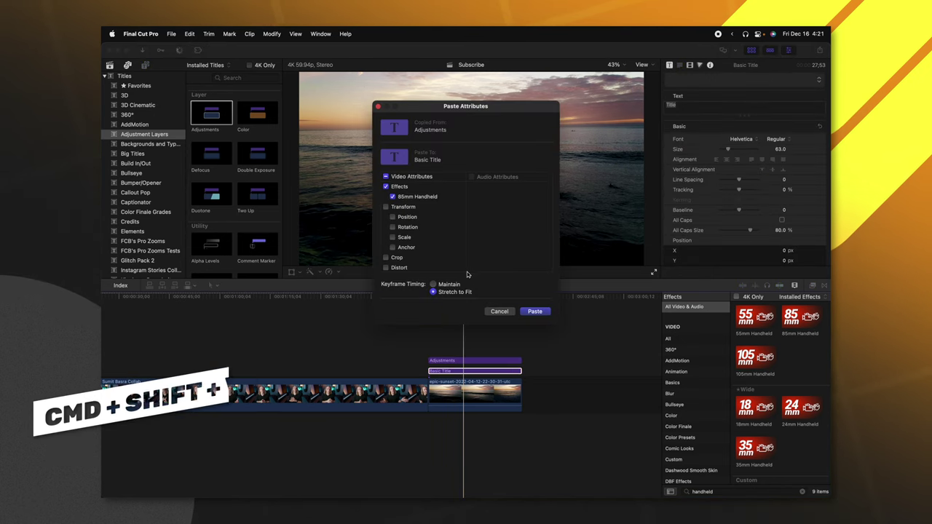
click(534, 312)
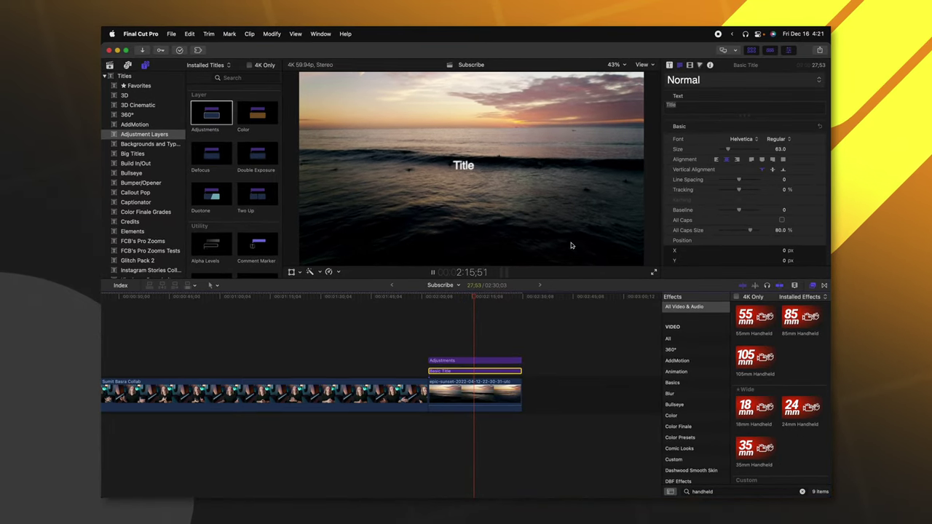
- Type SUBSCRIBE! as the title text and apply the yellow bold SUBSCRIBE text style
text(UBSCRIBE!)
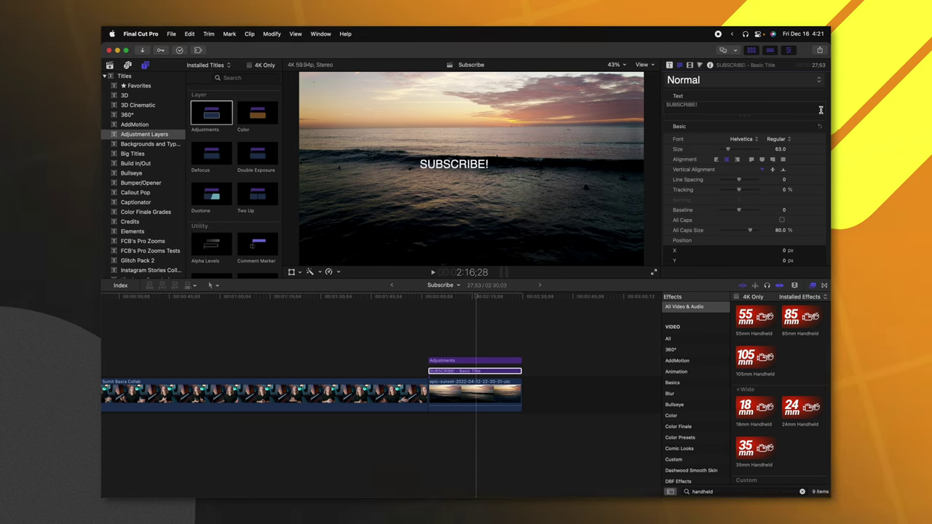
click(699, 224)
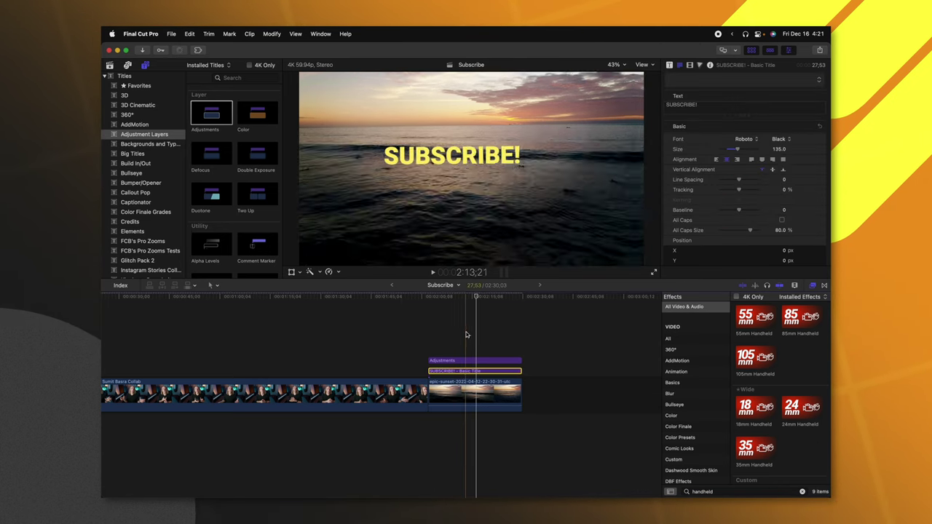